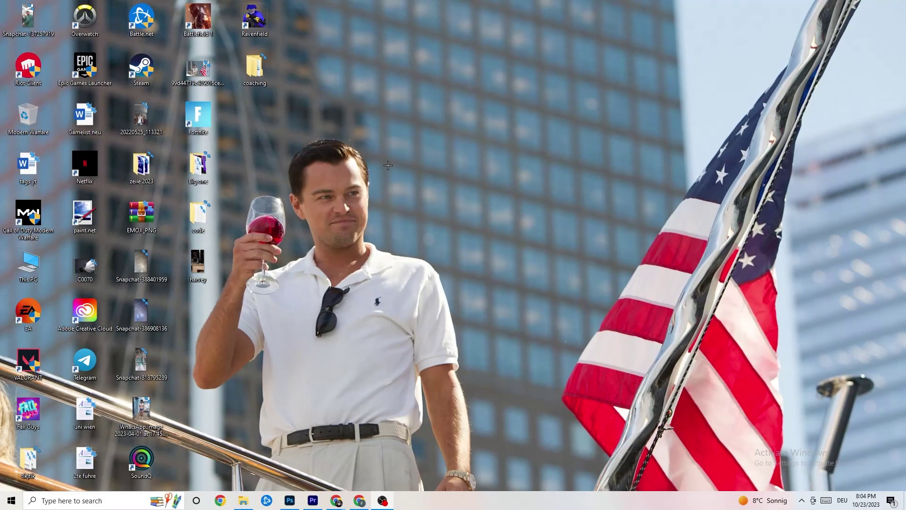
- Move the Steam shortcut out of the icon grid to an empty area of the desktop
drag(141, 66, 457, 177)
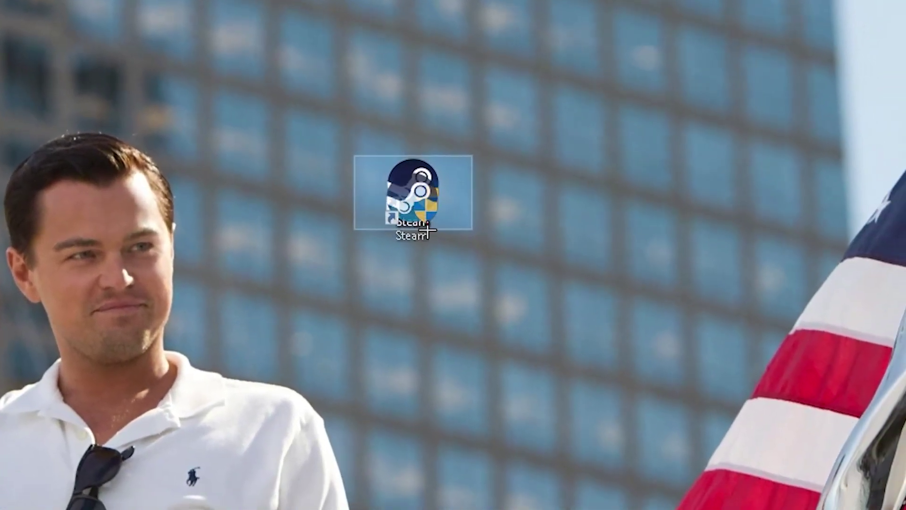
drag(500, 230, 375, 329)
drag(234, 243, 333, 109)
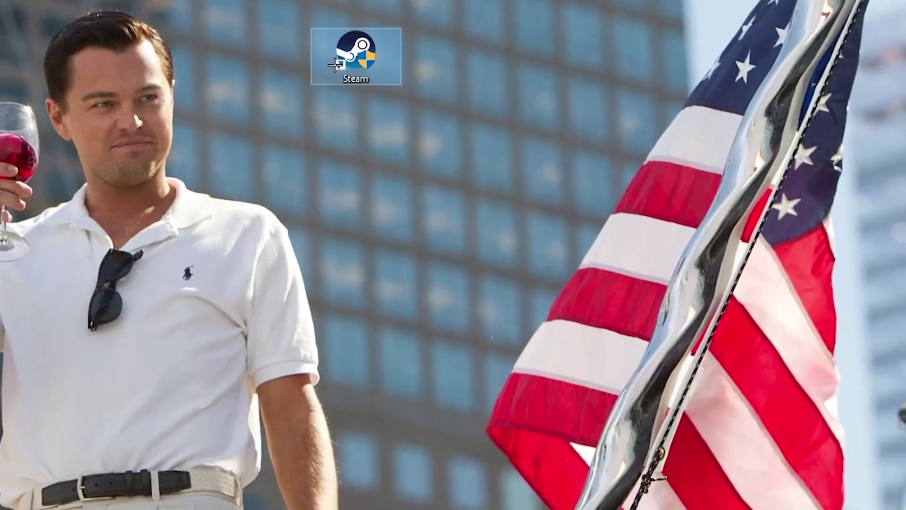
right_click(336, 101)
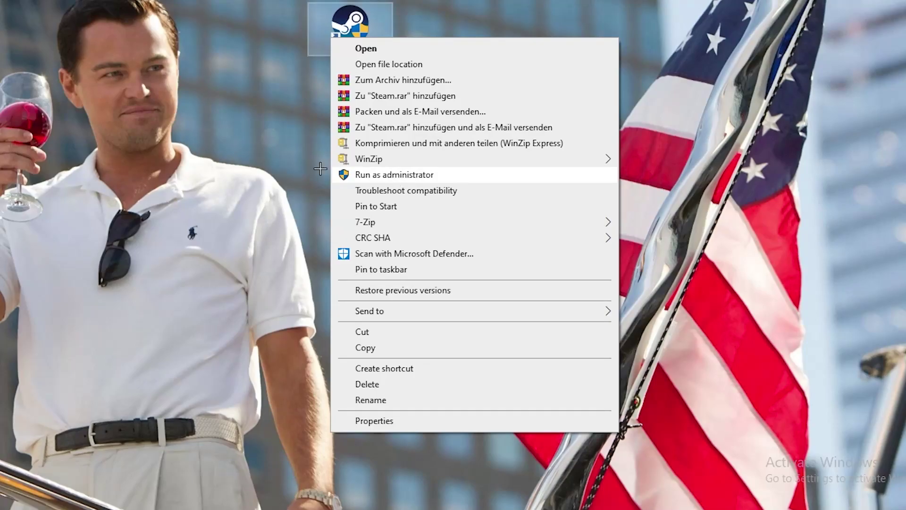
click(261, 125)
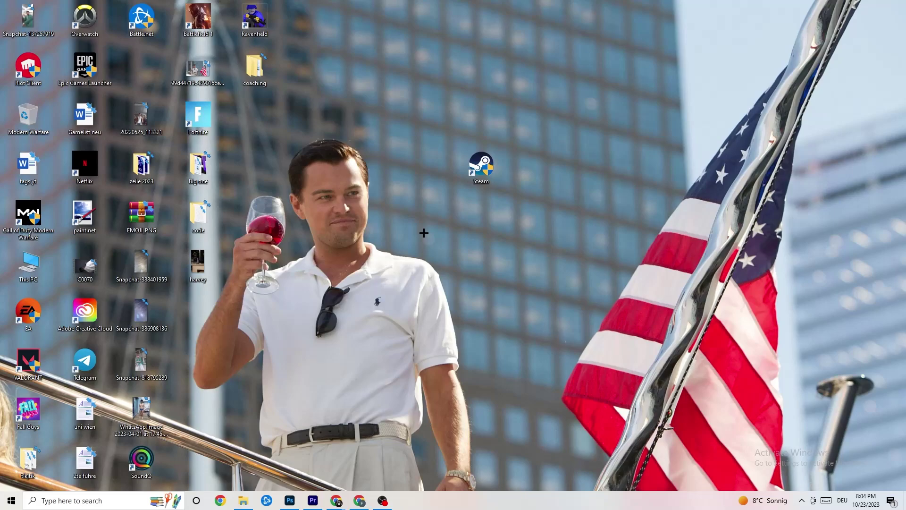
- Open the Steam shortcut's compatibility properties and accept them with Windows 8 compatibility mode and running as administrator enabled
drag(479, 170, 401, 182)
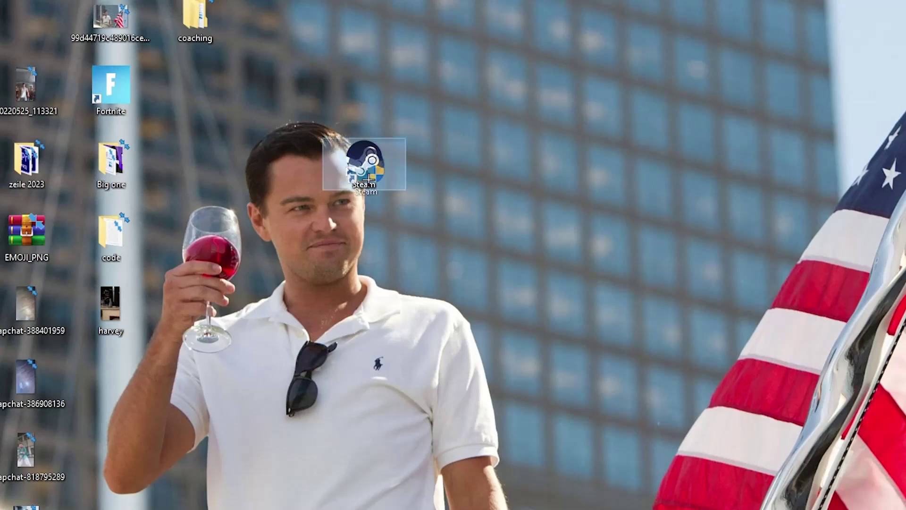
drag(369, 157, 453, 226)
right_click(453, 241)
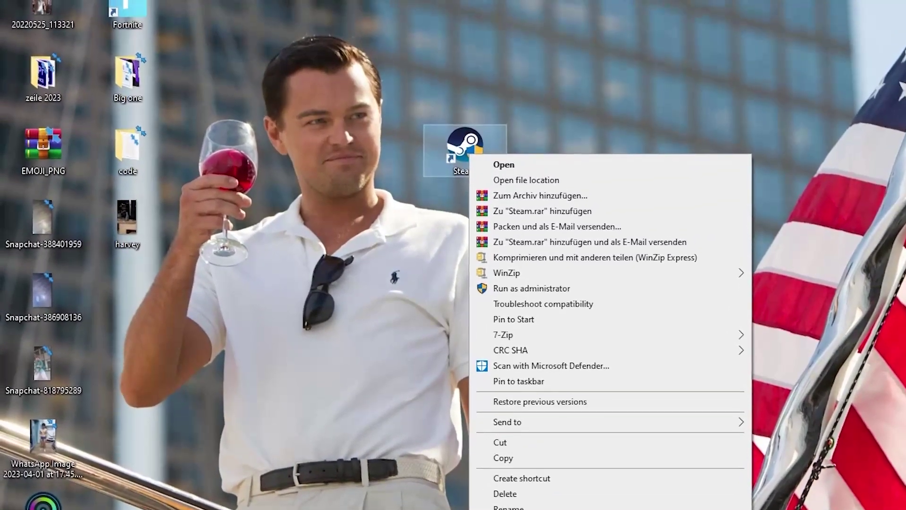
click(548, 503)
drag(571, 187, 471, 41)
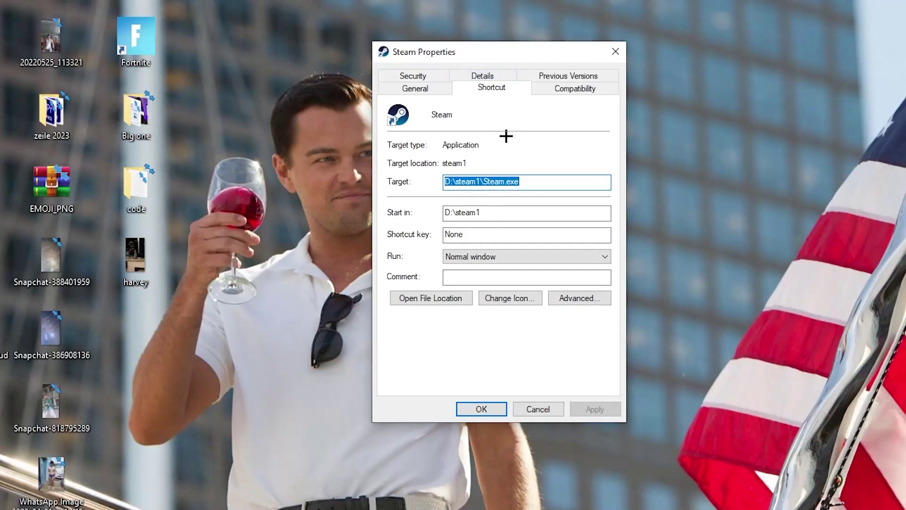
click(570, 89)
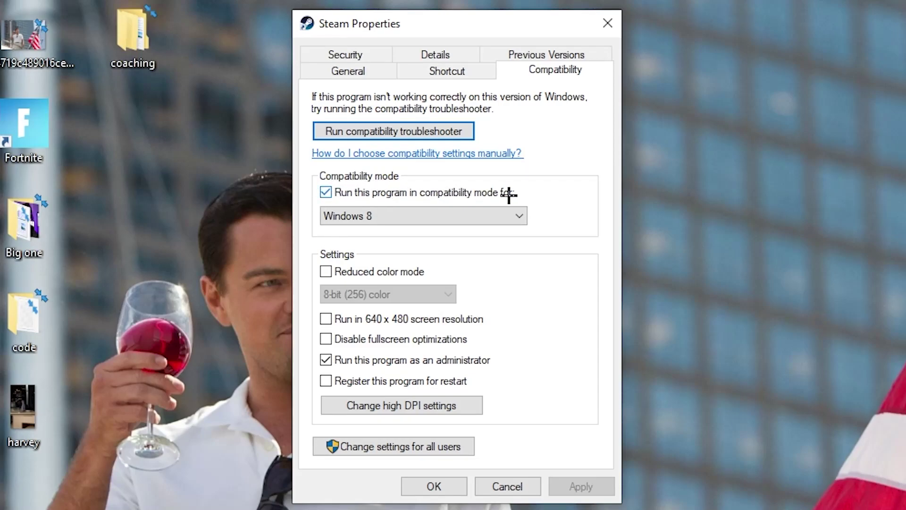
click(511, 211)
click(527, 201)
click(441, 484)
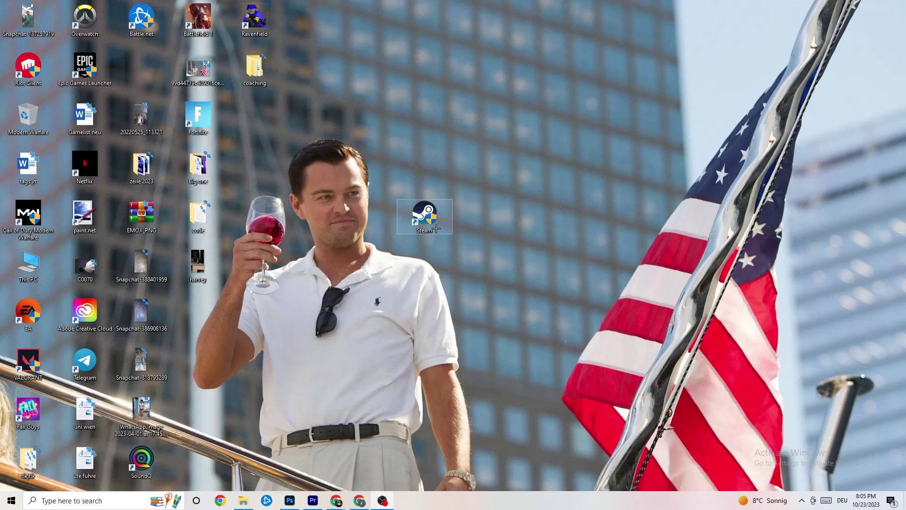
drag(437, 221, 416, 133)
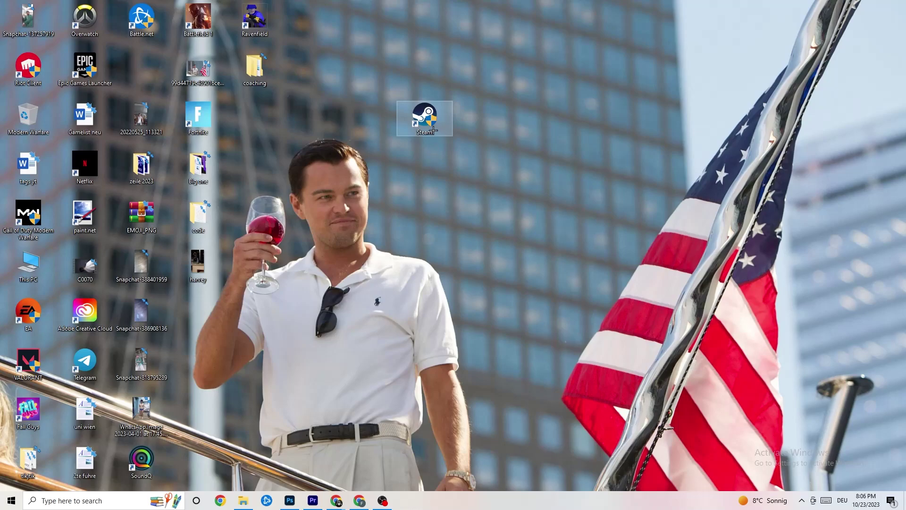
drag(423, 116, 370, 176)
click(426, 112)
click(392, 129)
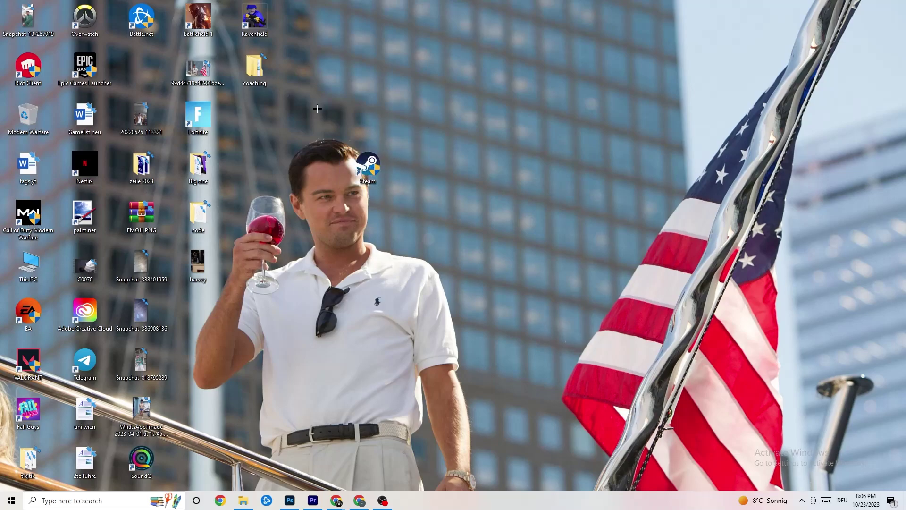
drag(367, 160, 418, 147)
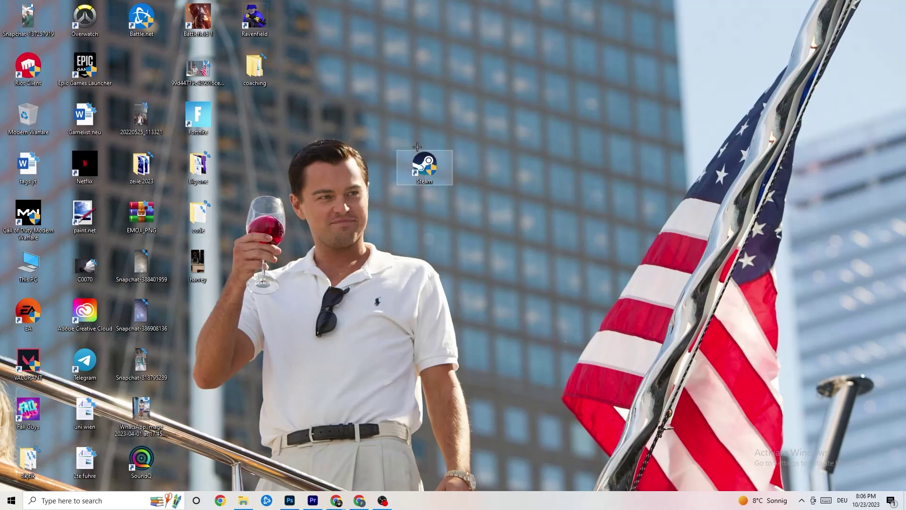
- View the Steam shortcut's properties again and close the dialog
right_click(427, 174)
click(454, 427)
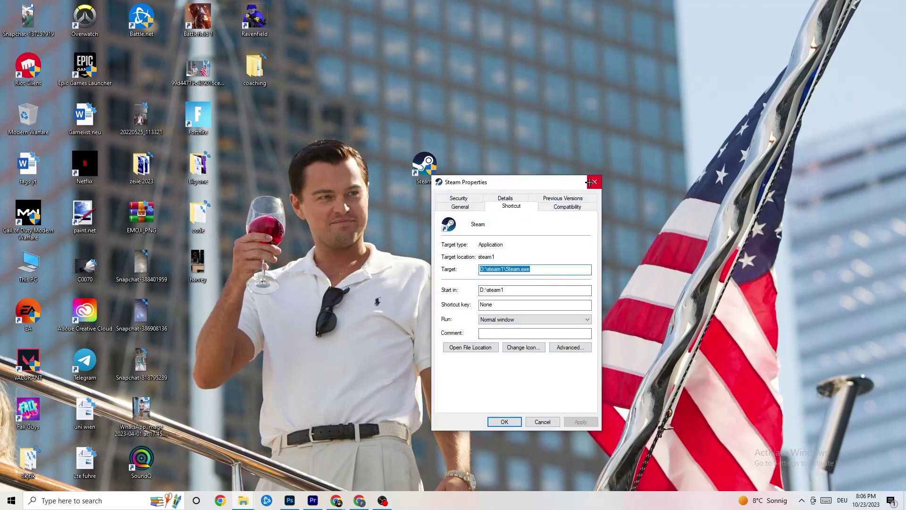
click(567, 206)
click(595, 182)
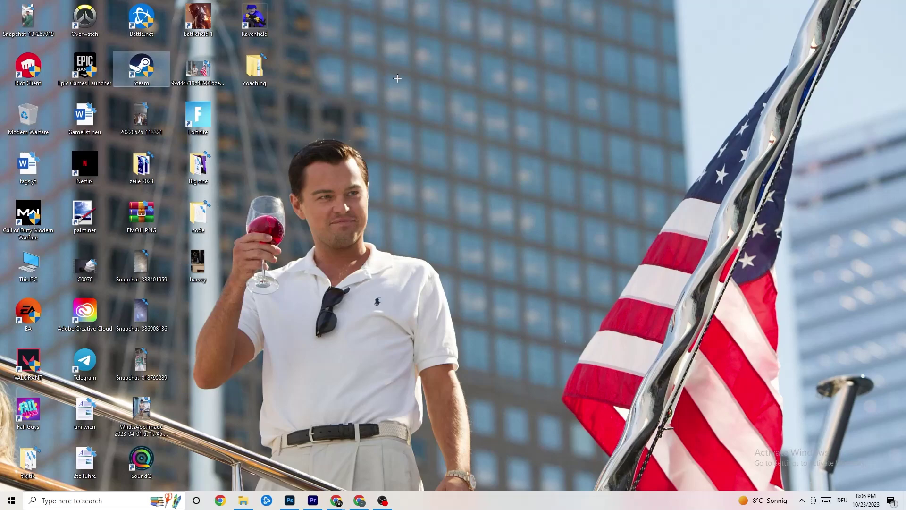
click(440, 92)
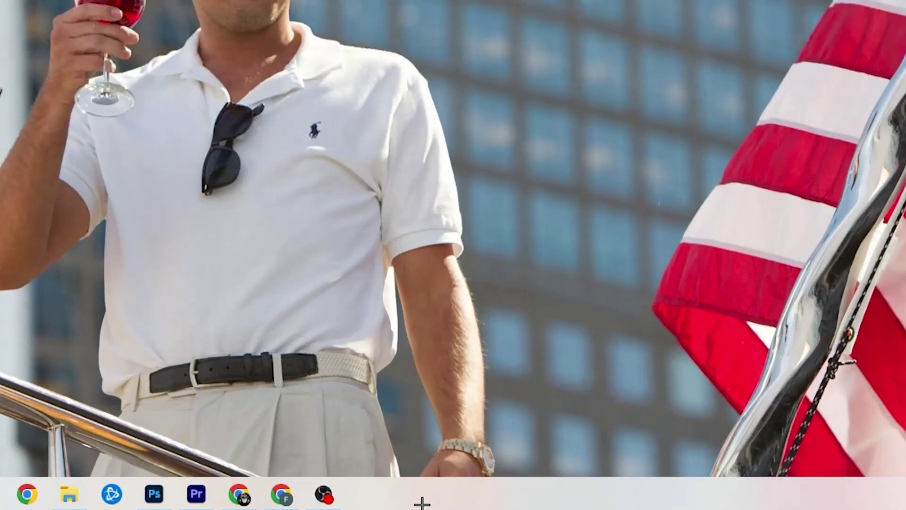
- Open Task Manager and maximize its window
right_click(388, 503)
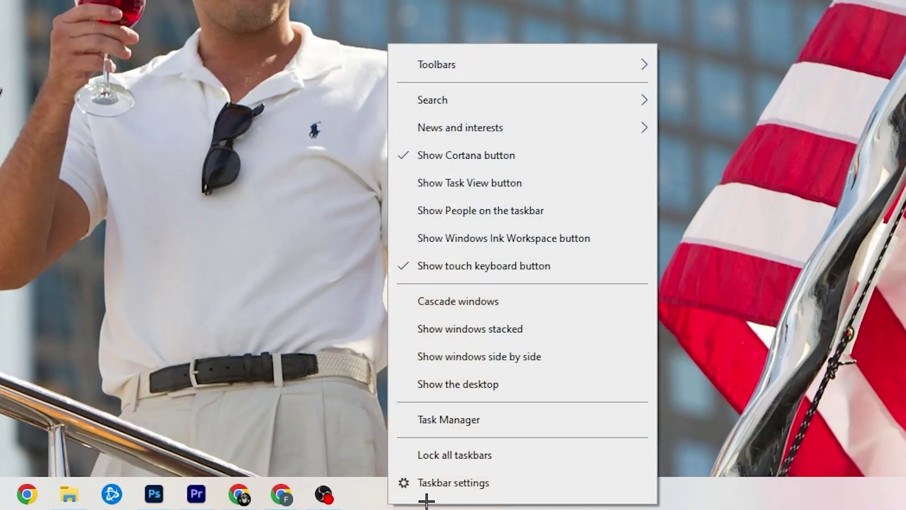
click(469, 423)
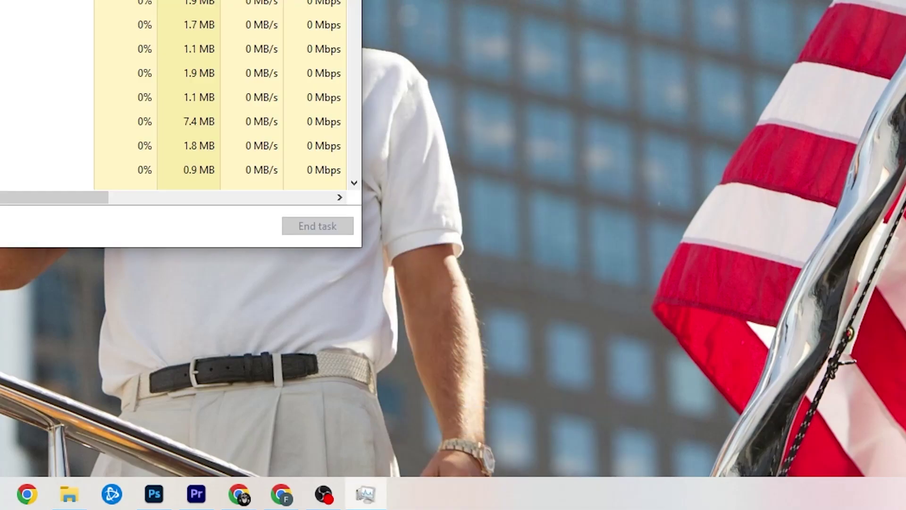
key(super+Up)
drag(406, 6, 391, 42)
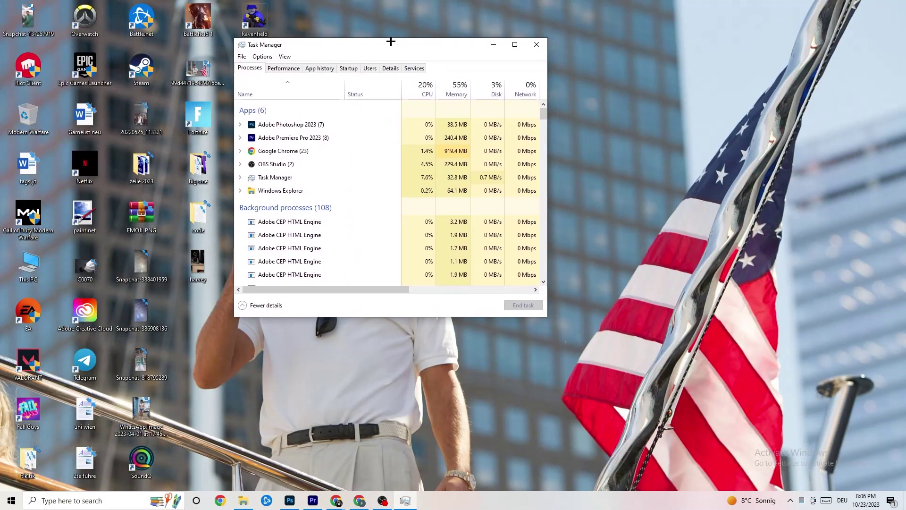
click(515, 44)
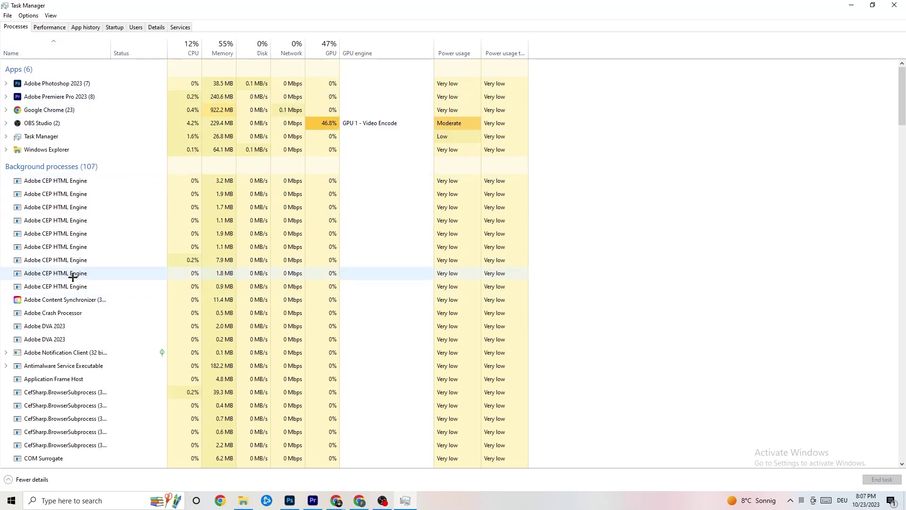
- Look through the running processes and end the Adobe Photoshop 2023 task
scroll(120, 249, down, 4)
scroll(120, 249, down, 12)
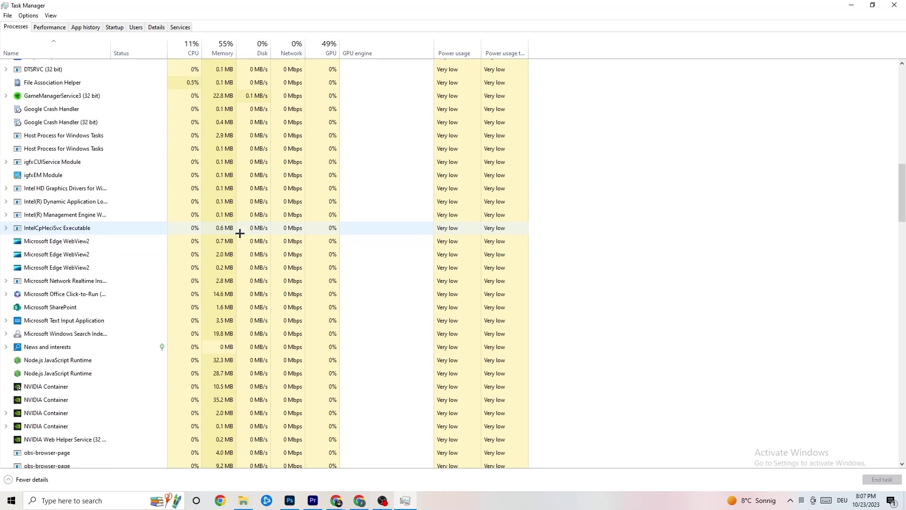
scroll(249, 232, up, 16)
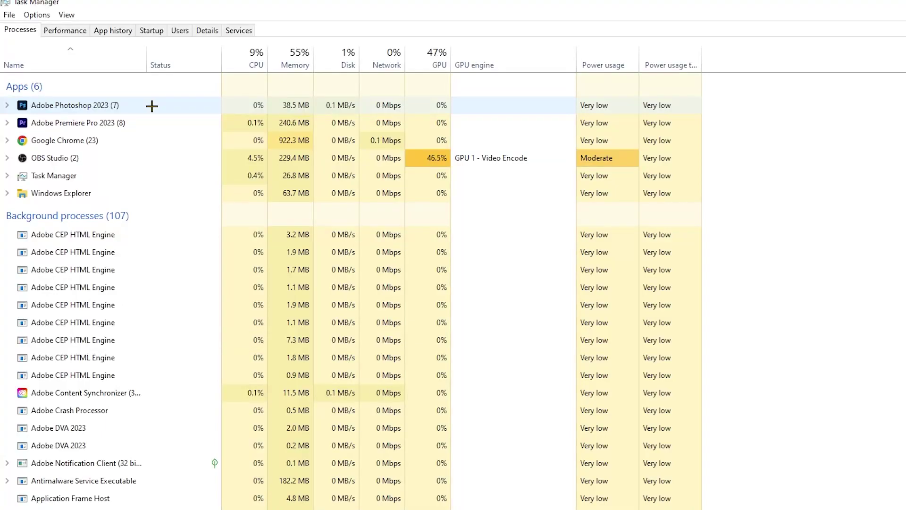
right_click(309, 105)
click(164, 110)
right_click(165, 110)
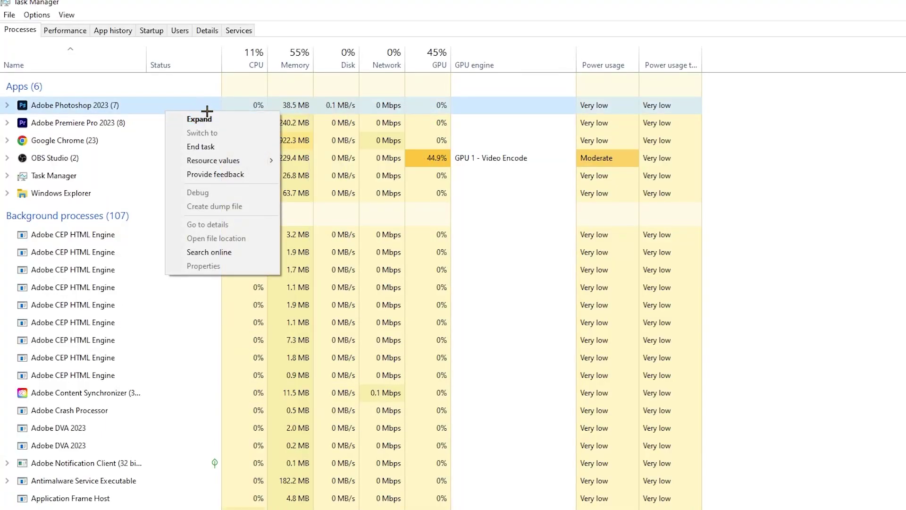
click(237, 147)
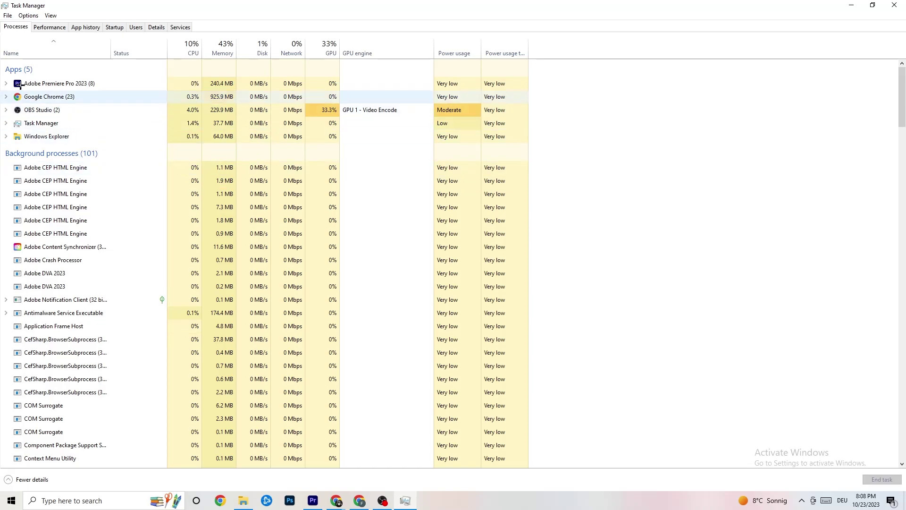
- Examine the priority levels available for the Adobe Premiere Pro process in Task Manager's process details
click(159, 24)
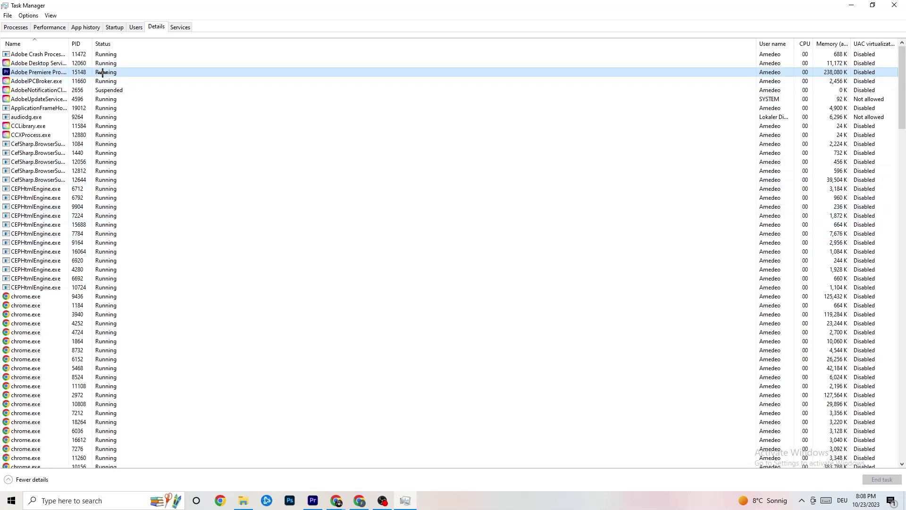
right_click(103, 72)
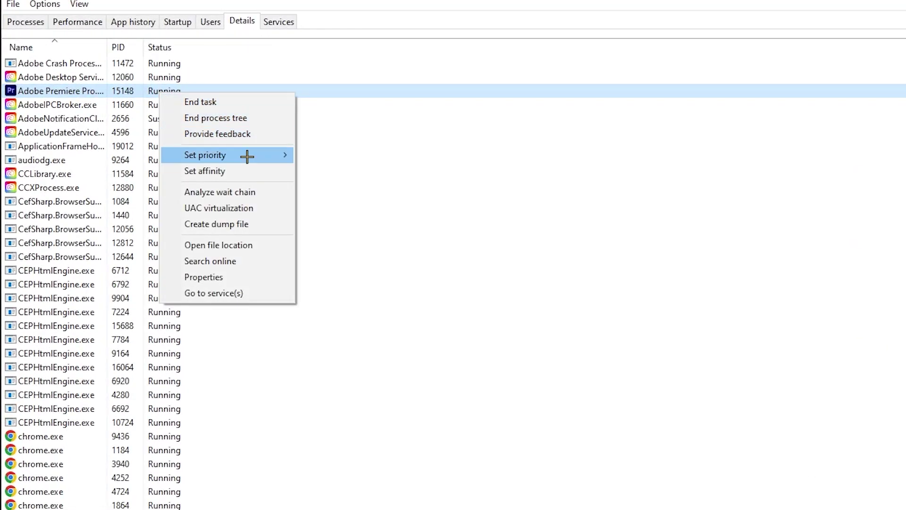
mouse_move(247, 156)
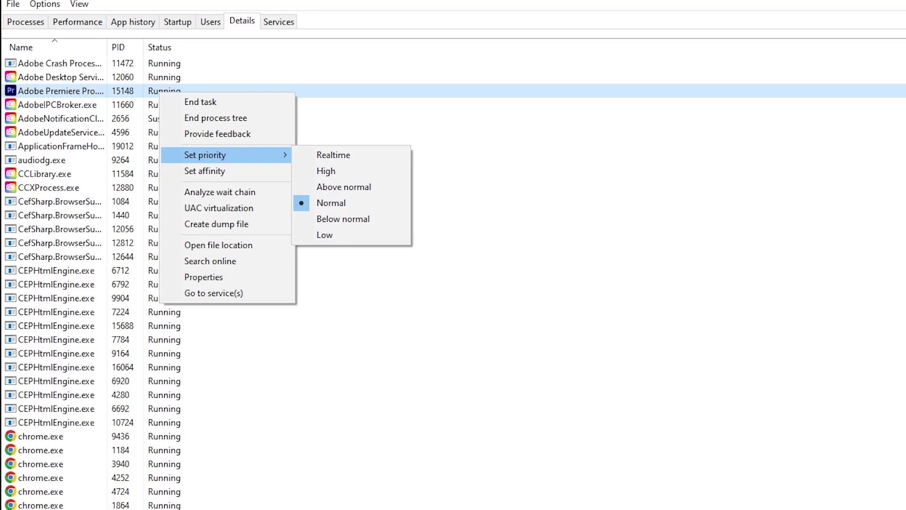
click(309, 64)
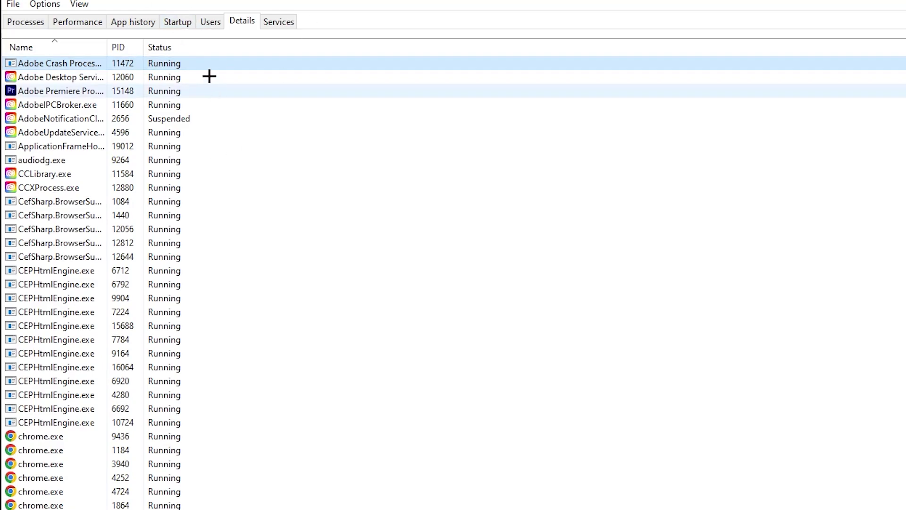
- Review the startup programs and the actions available for Adobe Updater Startup Utility, and close Task Manager
click(177, 21)
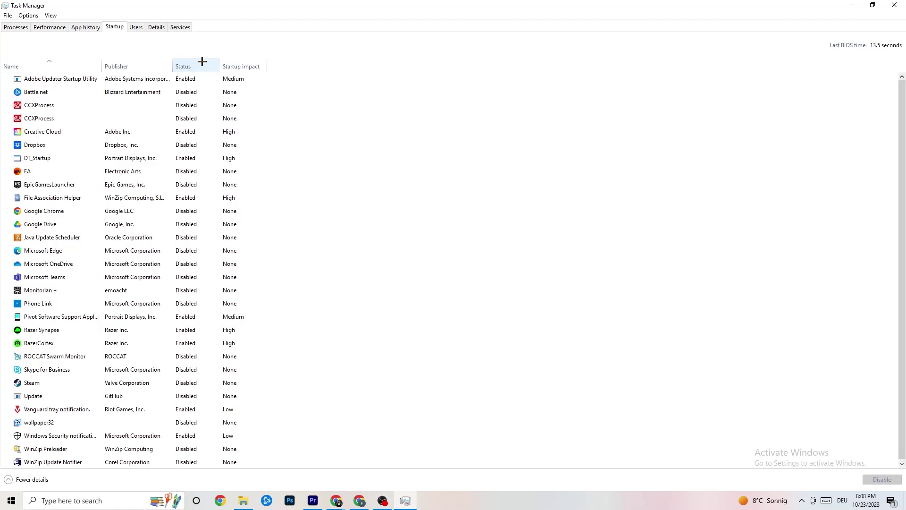
right_click(188, 83)
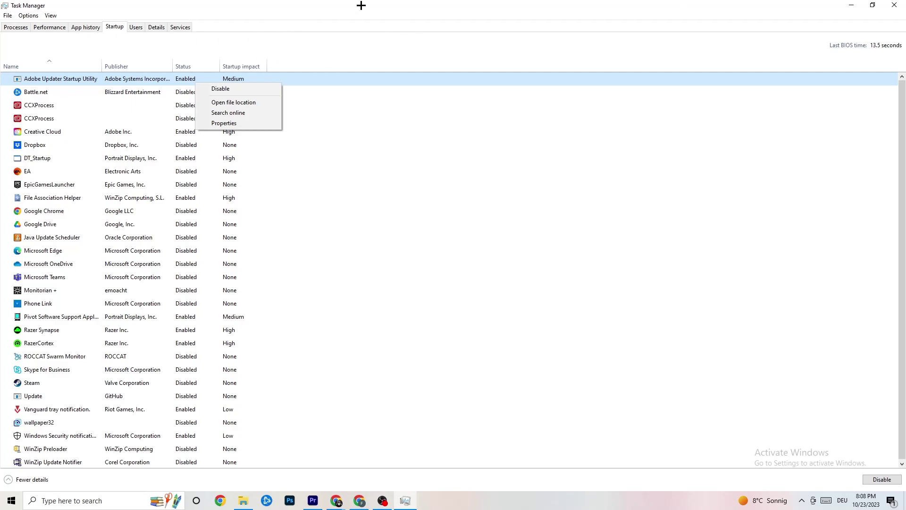
click(375, 14)
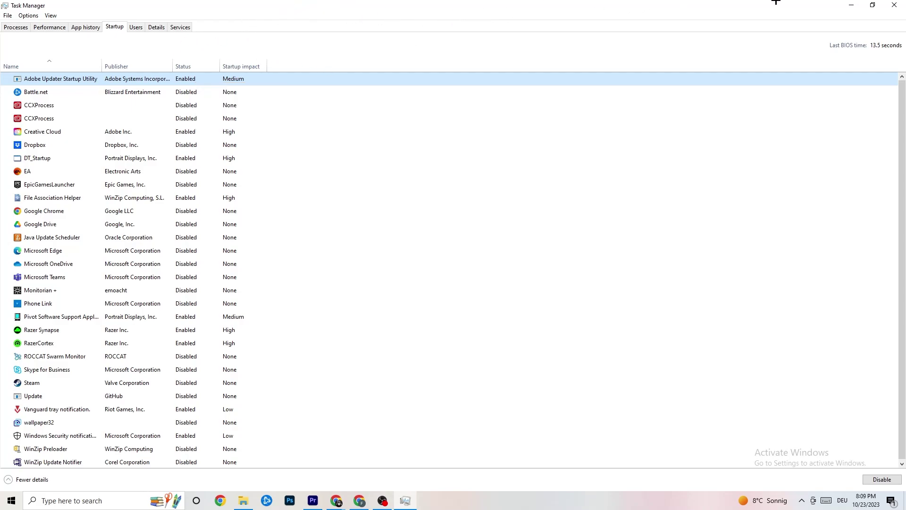
click(895, 5)
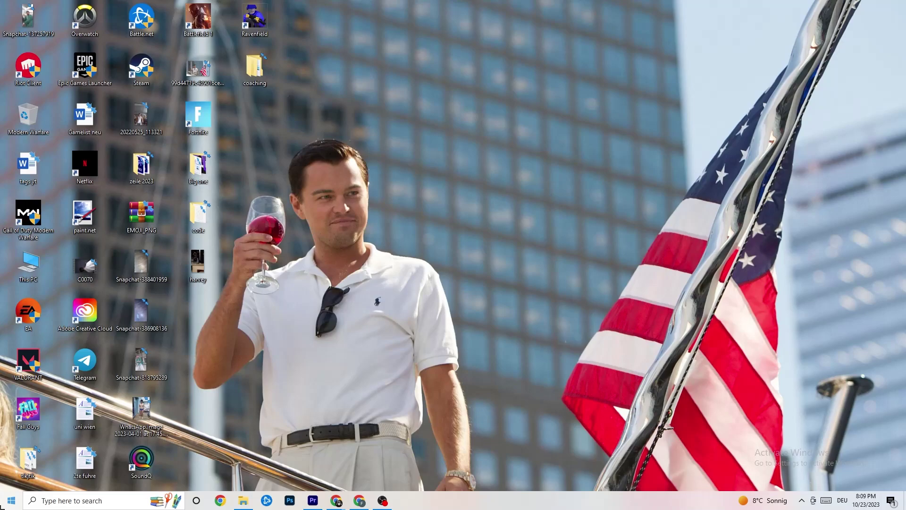
- Open the System display page in Windows Settings and look through its arrangement, color, scale and layout sections
click(12, 500)
click(11, 458)
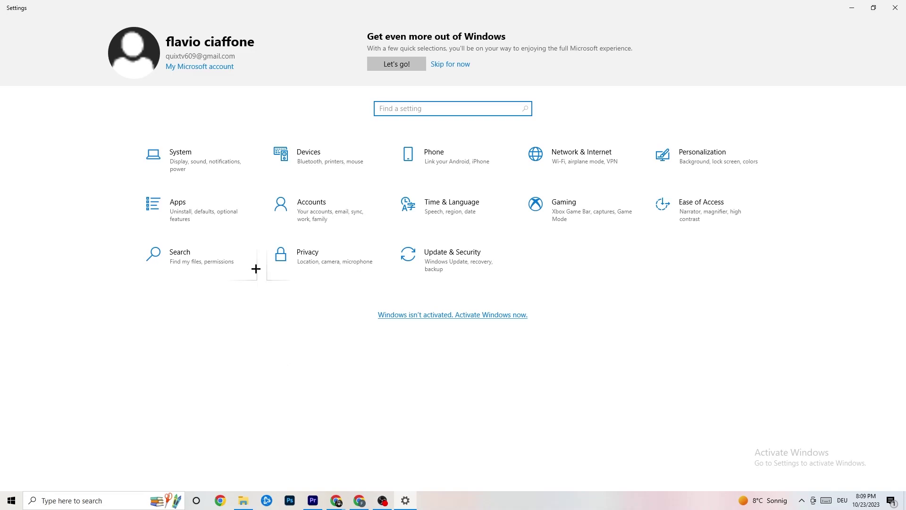
click(217, 169)
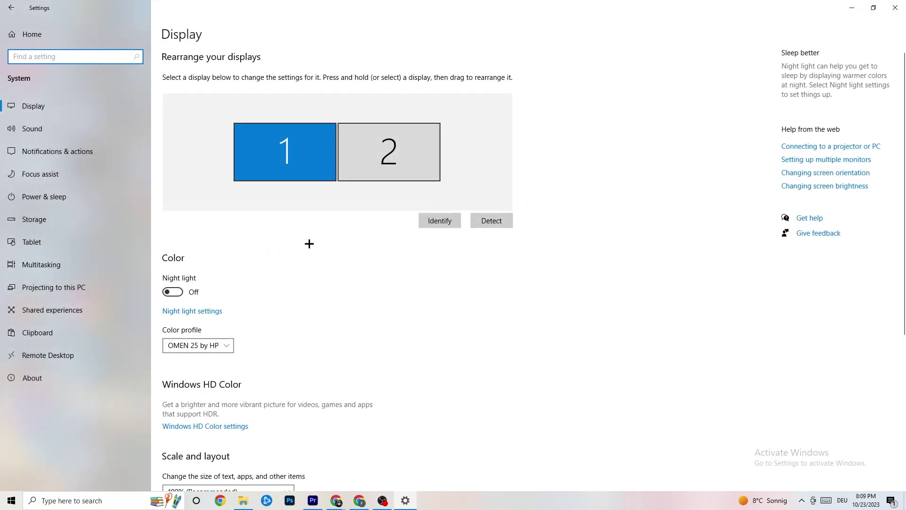
scroll(510, 183, down, 2)
scroll(491, 182, up, 2)
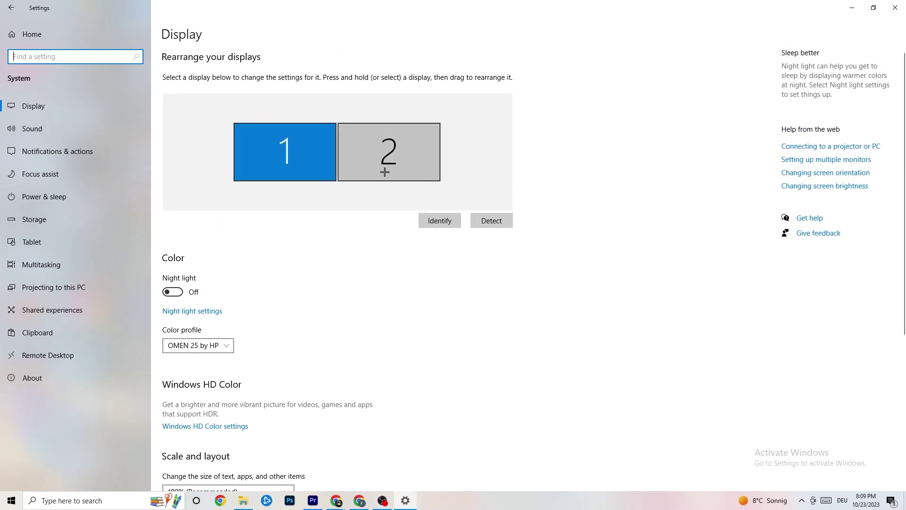
scroll(362, 205, down, 5)
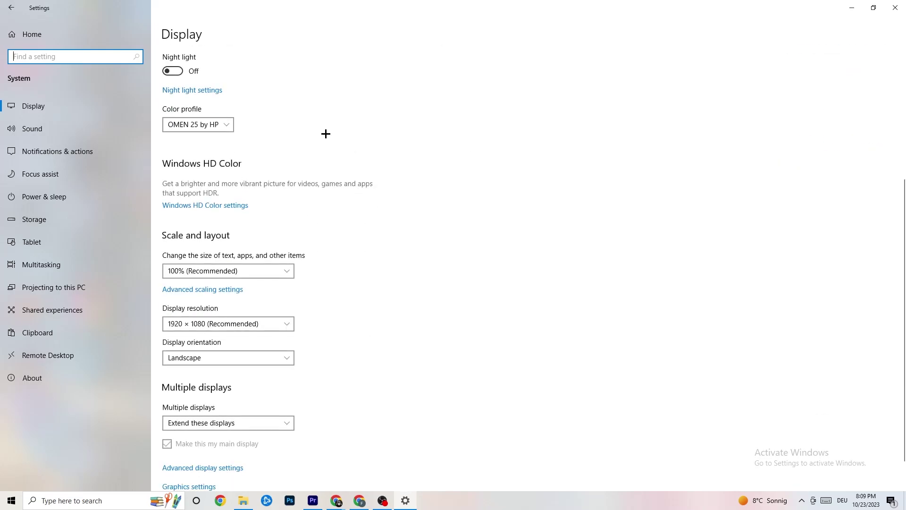
- Review the available text and app scaling sizes and the display resolution choices under Scale and layout
click(286, 272)
click(272, 232)
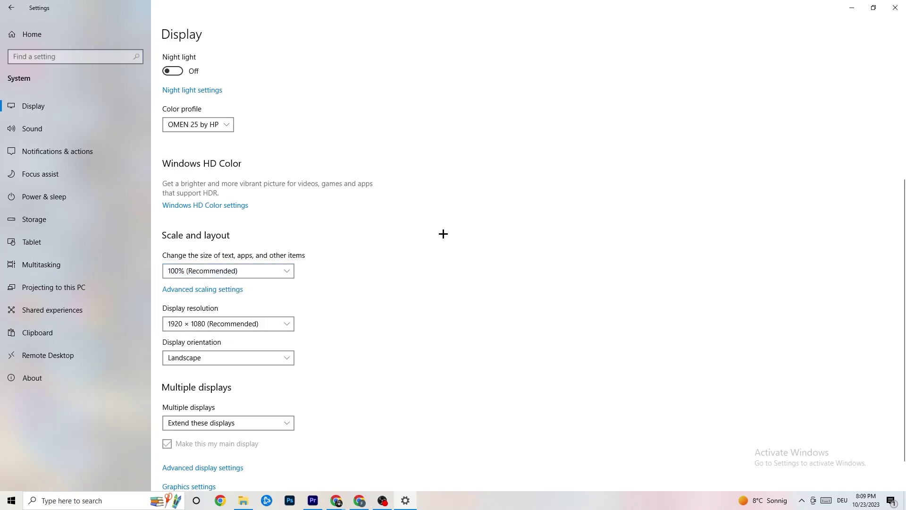
click(271, 328)
click(399, 282)
scroll(390, 257, down, 1)
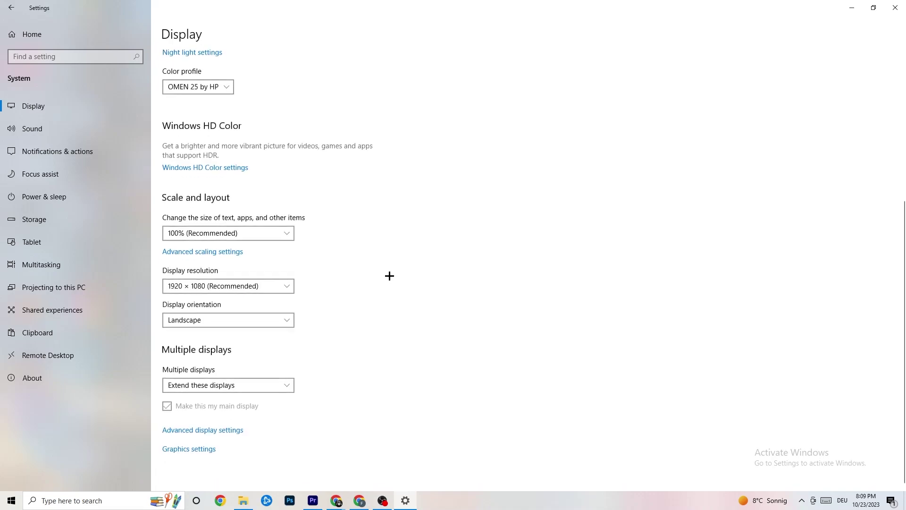
- Examine the available power plans through the additional power settings of Power & sleep, and close Power Options
click(89, 197)
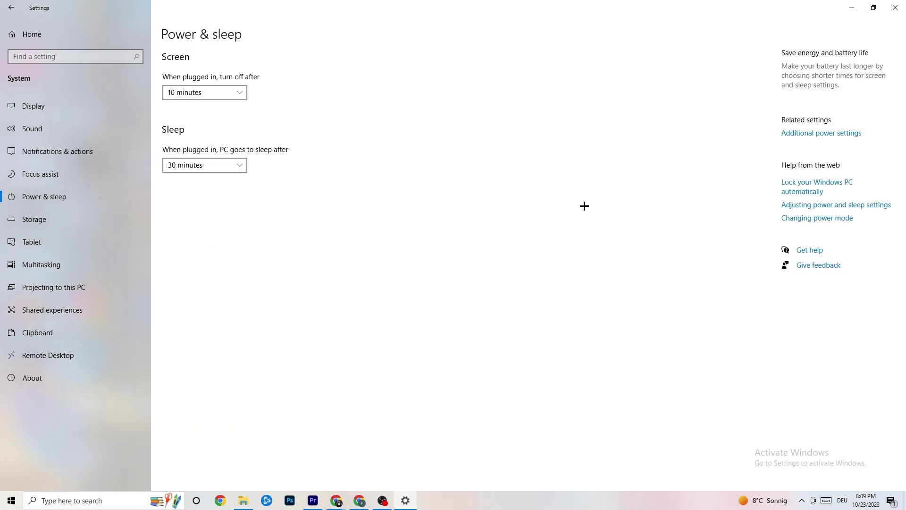
click(816, 135)
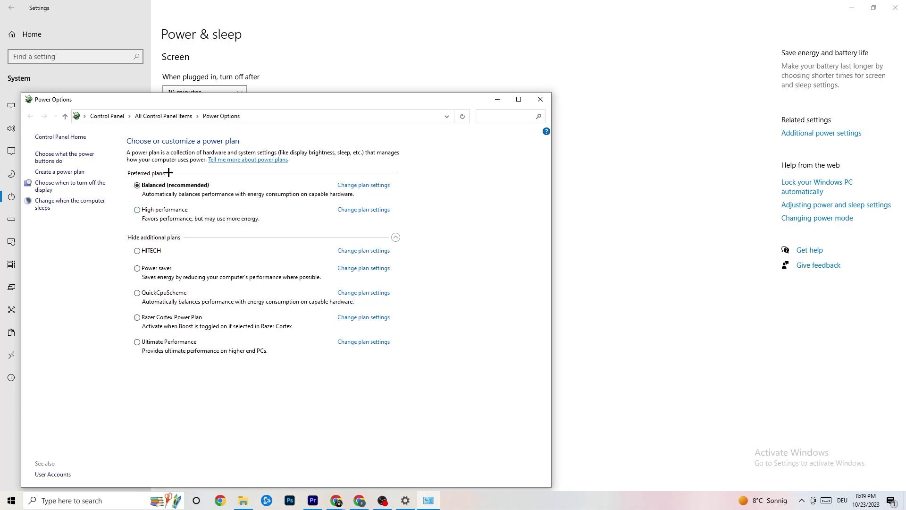
click(540, 101)
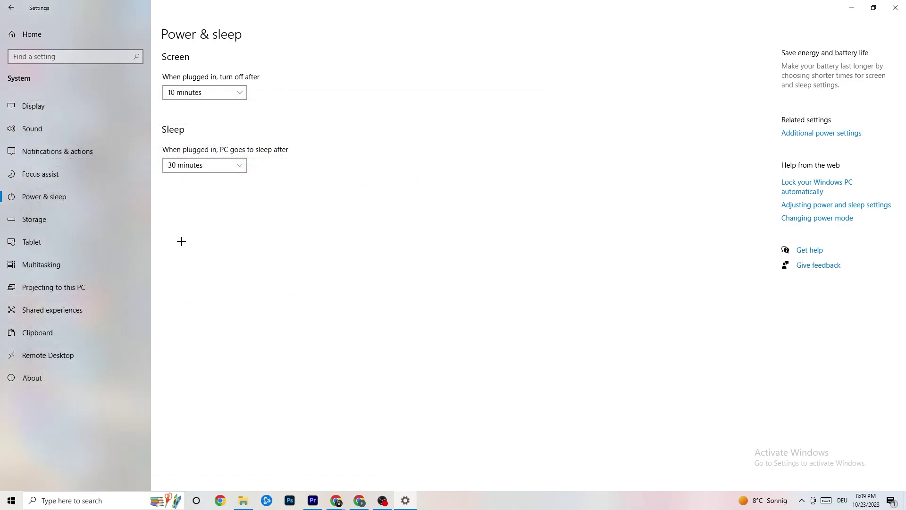
- Review the Storage Sense configuration and its run frequency choices, and return to the Storage page
click(58, 222)
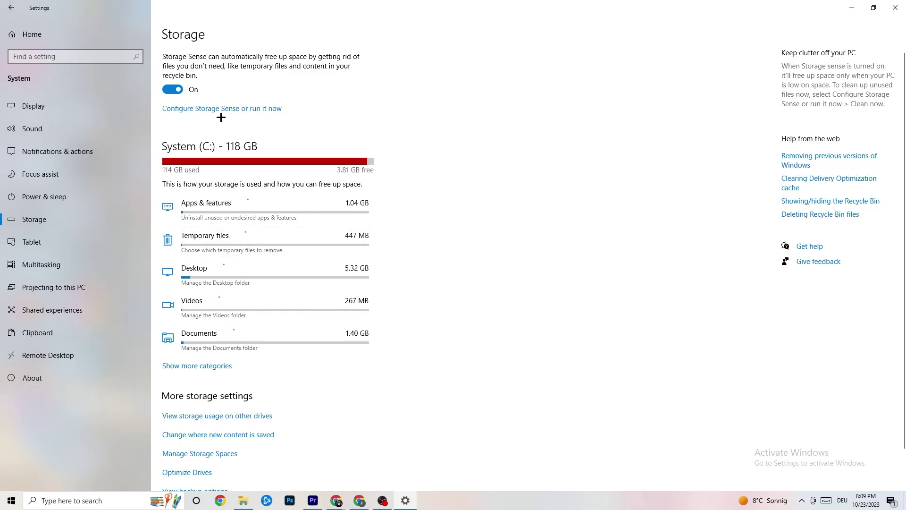
click(251, 111)
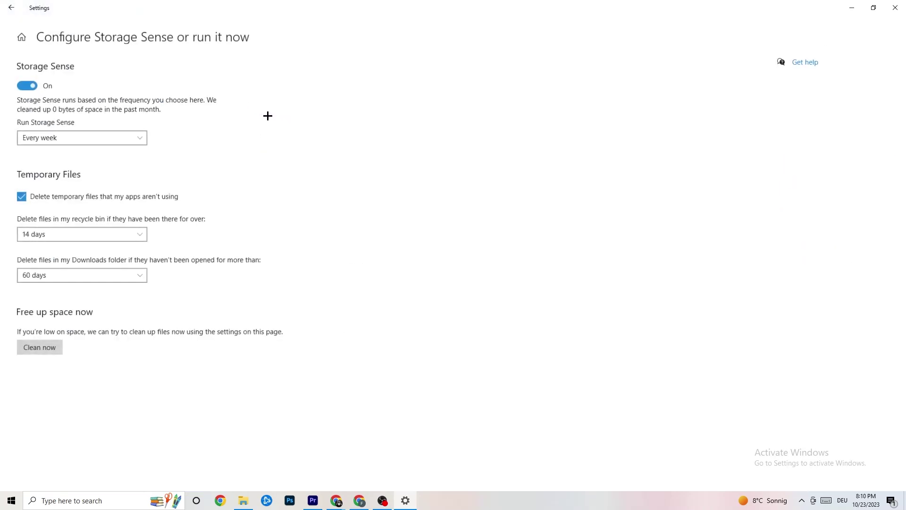
click(113, 136)
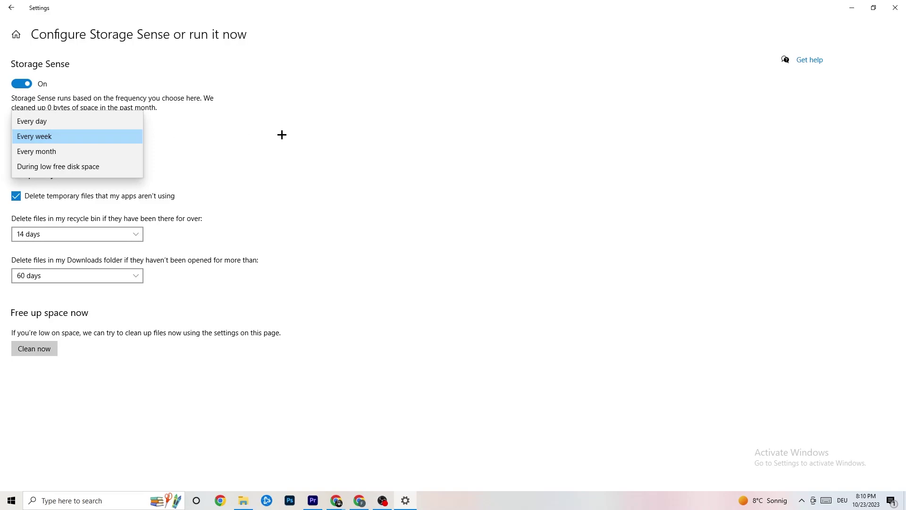
click(279, 135)
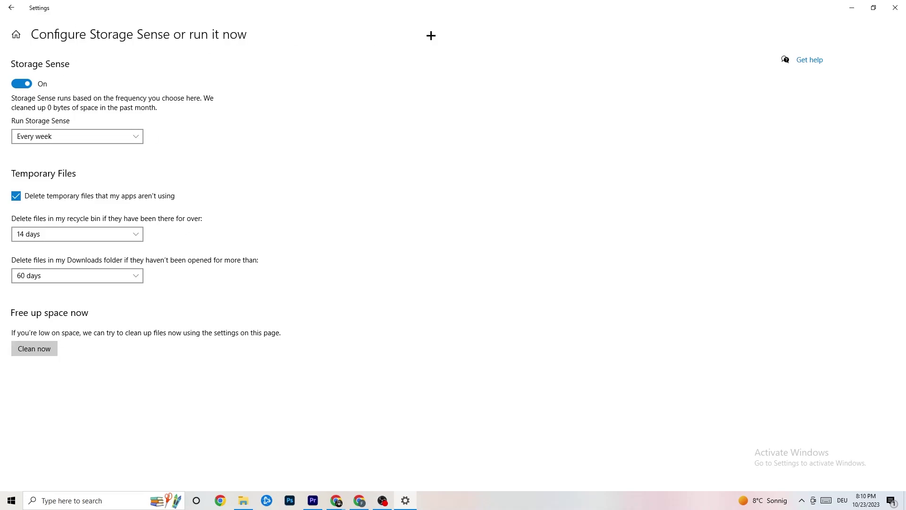
click(14, 11)
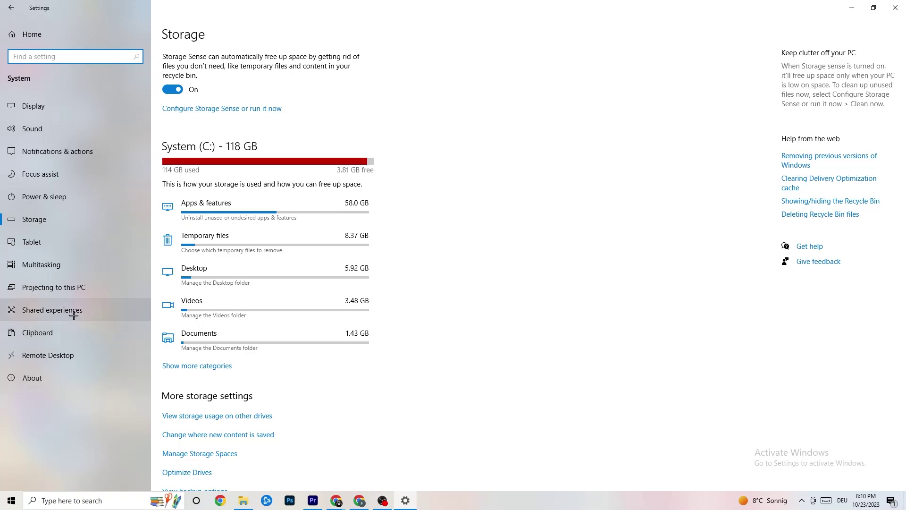
- Check the Xbox Game Bar, Captures and Game Mode pages in the Gaming settings
click(10, 22)
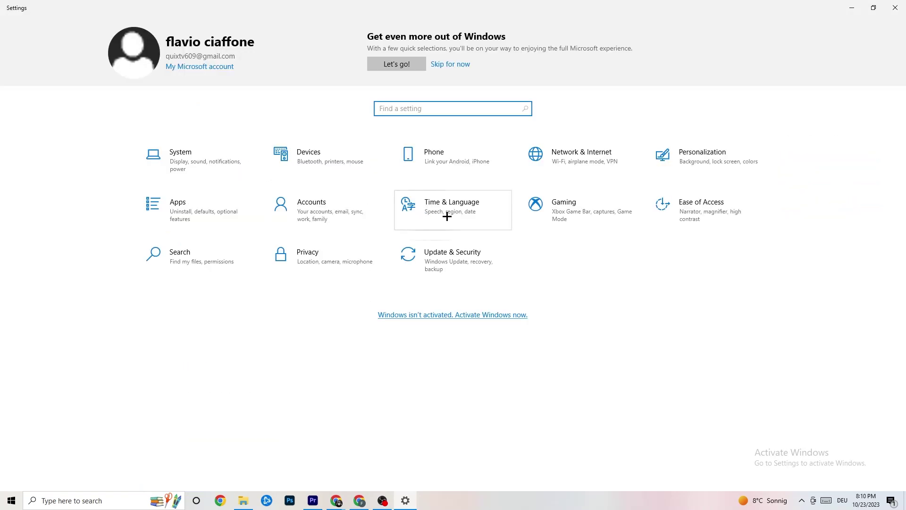
click(590, 222)
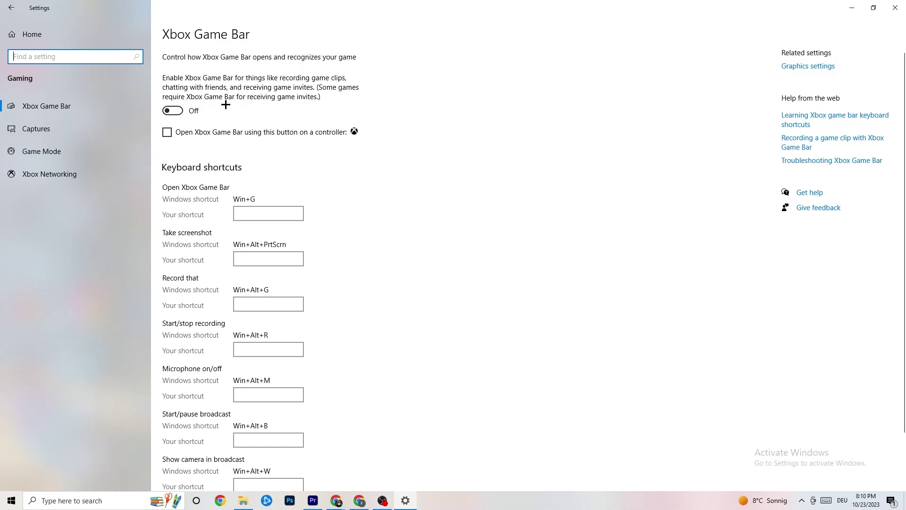
click(85, 129)
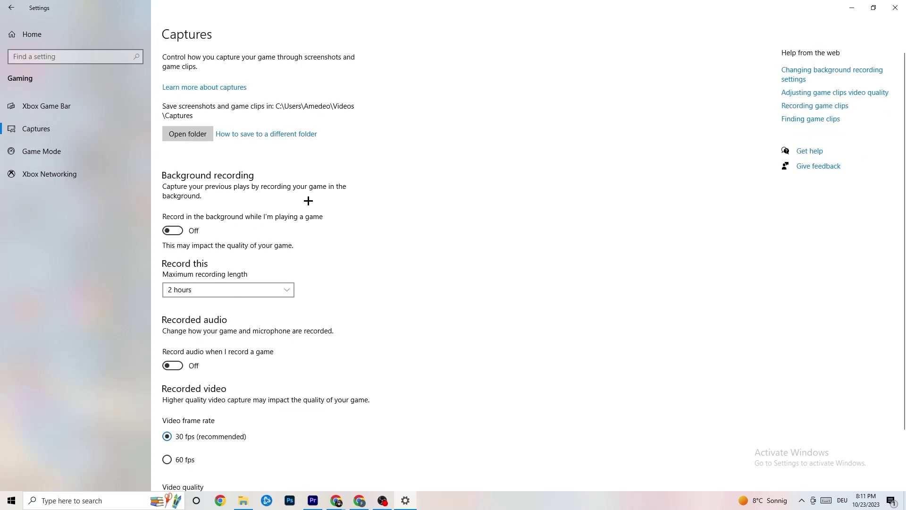
scroll(311, 201, down, 2)
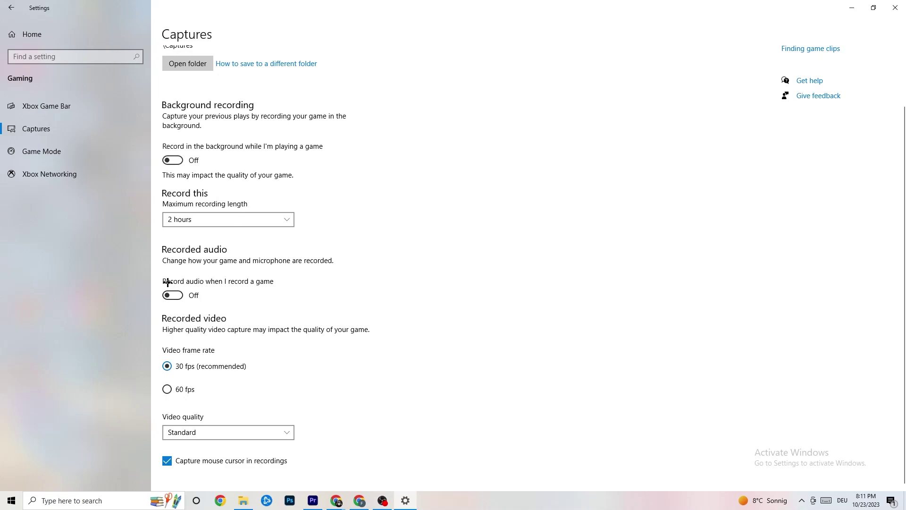
click(60, 149)
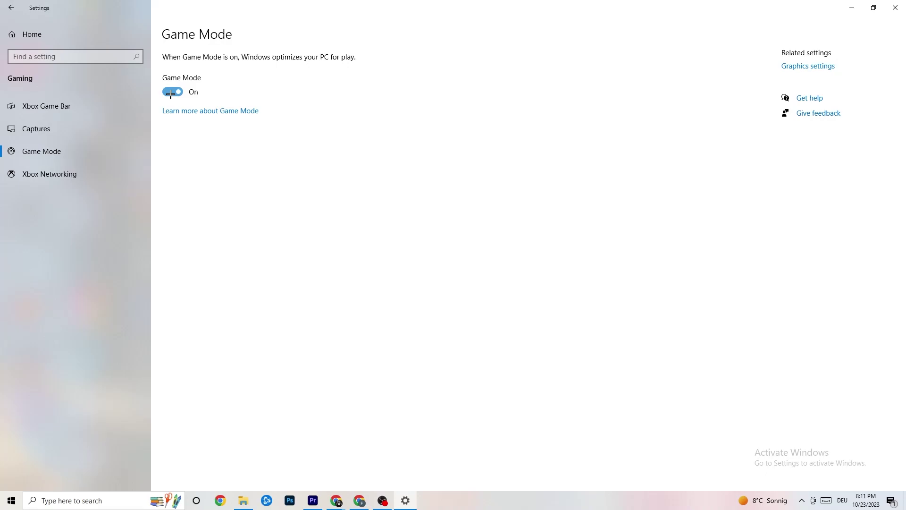
- Check the Windows Update and Troubleshoot pages under Update & Security, and close Settings
click(18, 6)
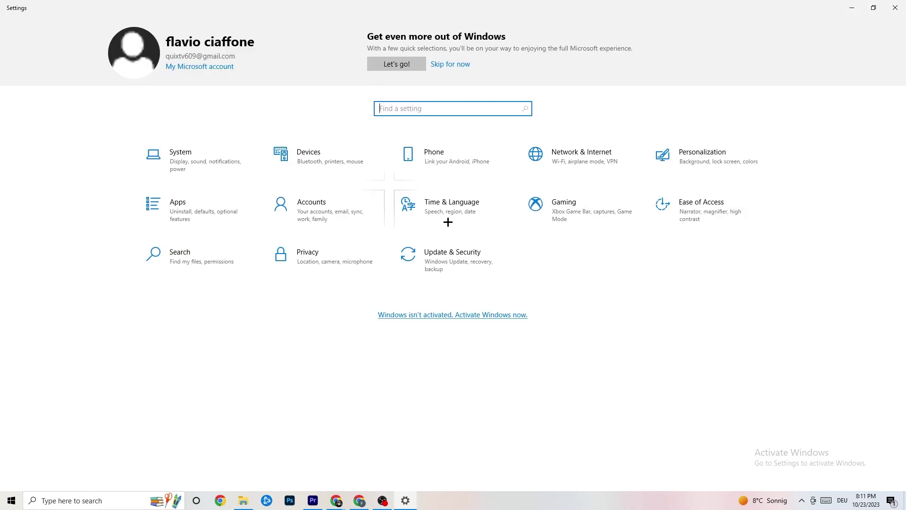
click(461, 255)
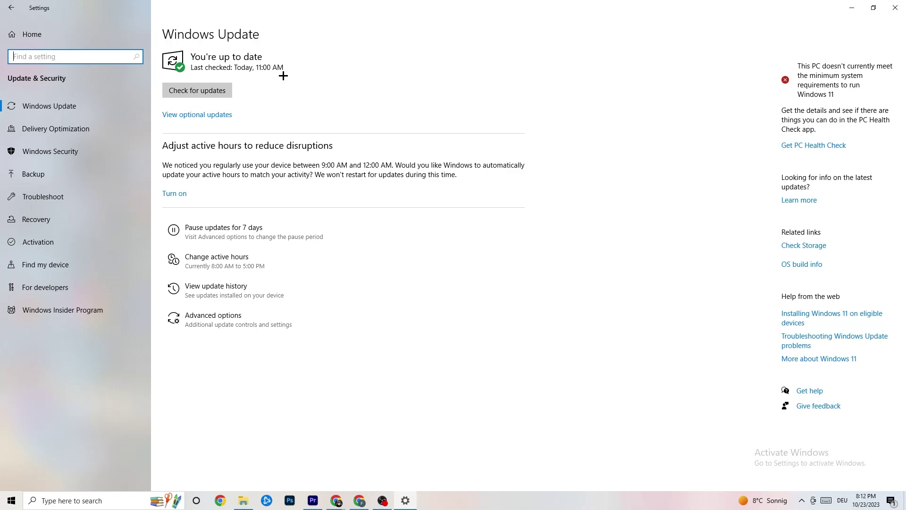
click(77, 105)
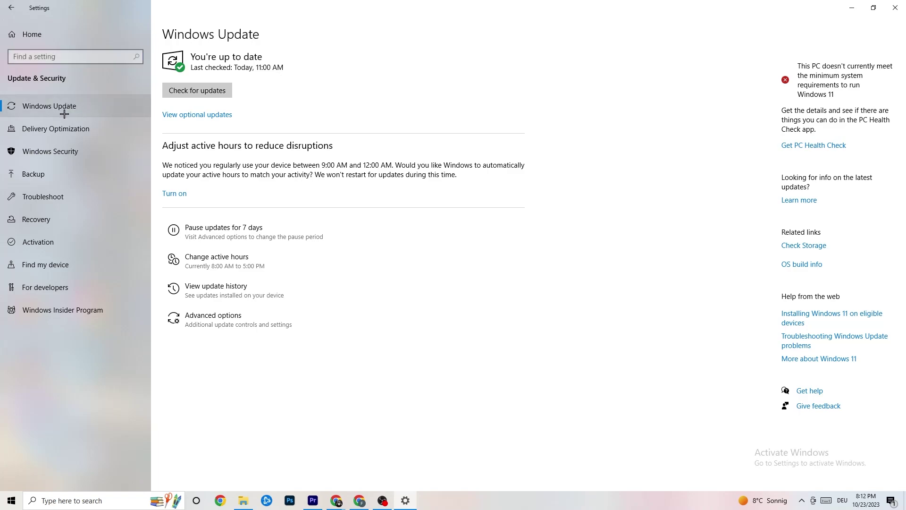
click(53, 195)
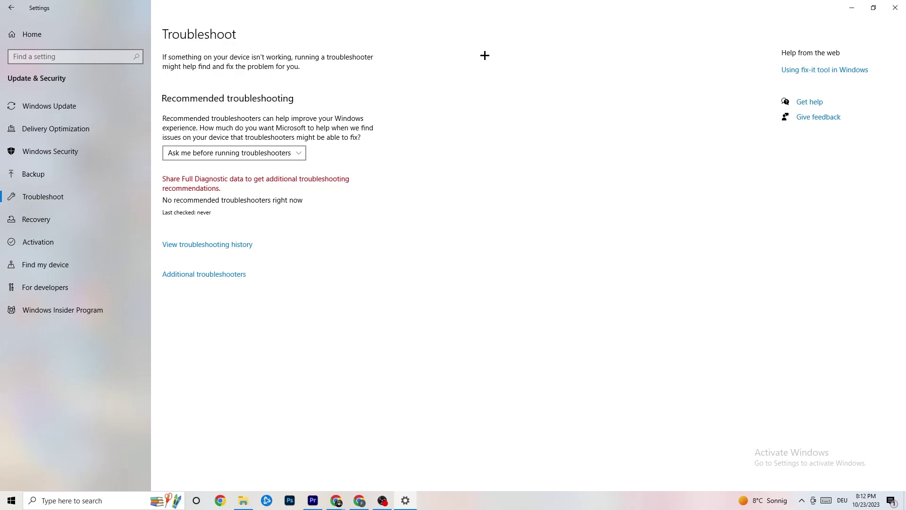
click(896, 5)
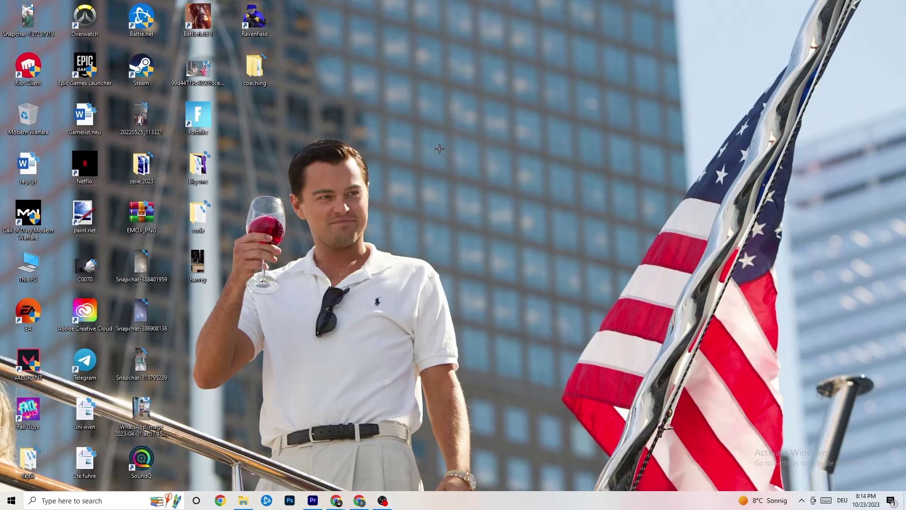
- Open NVIDIA Control Panel from the desktop and examine the options for adjusting image settings with preview
right_click(406, 123)
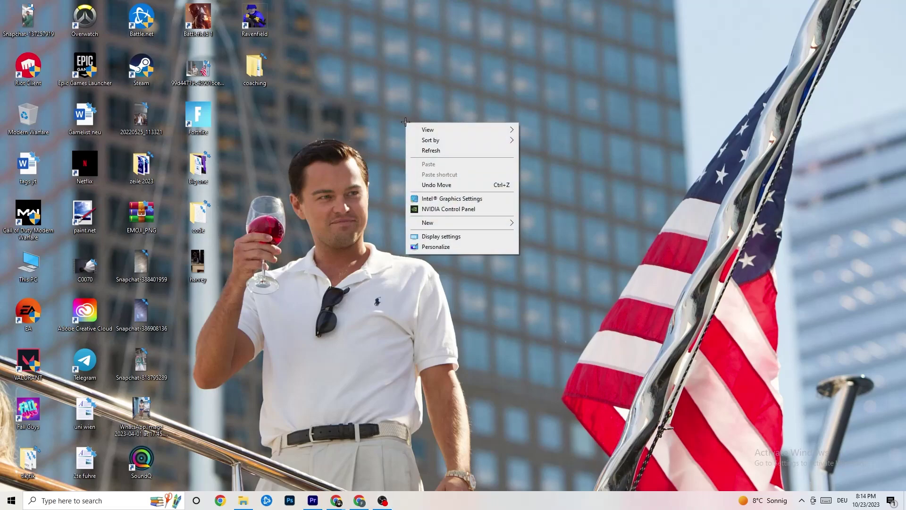
click(439, 209)
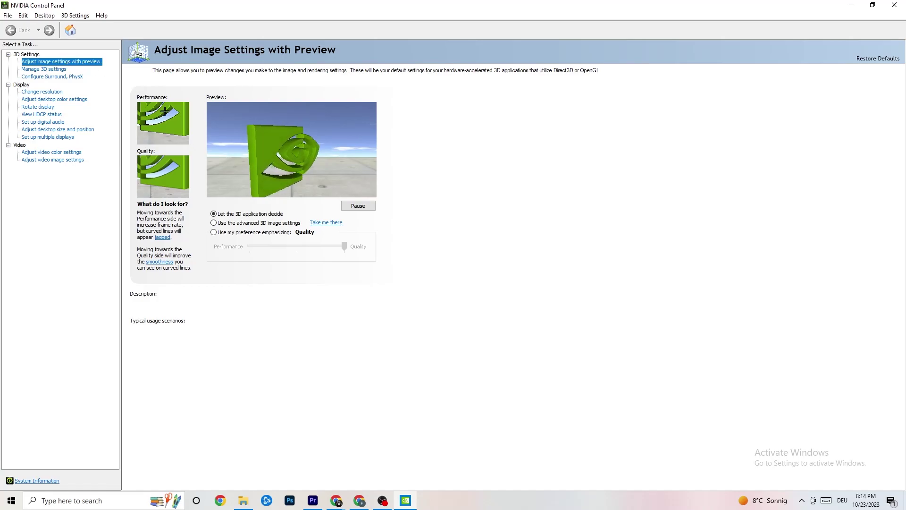
mouse_move(239, 218)
mouse_move(295, 243)
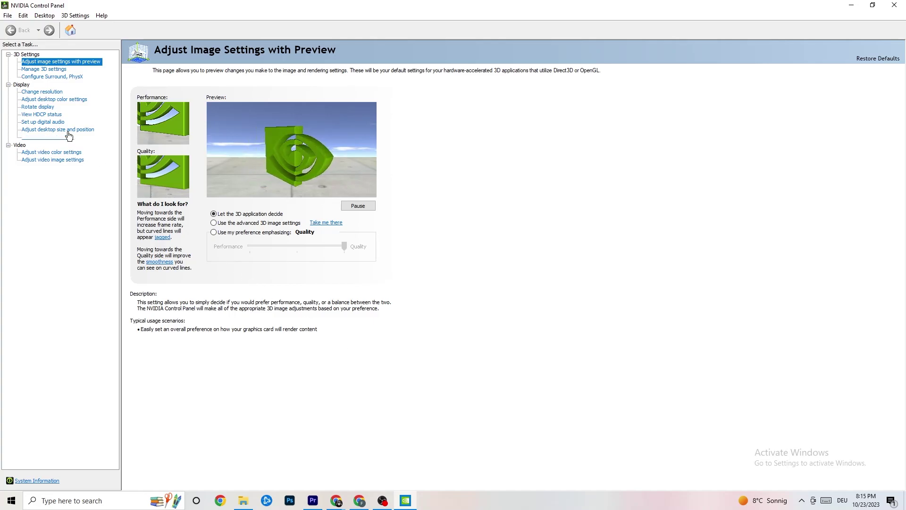
- Review the resolution and refresh rate settings on the Change Resolution page, and close NVIDIA Control Panel
click(37, 93)
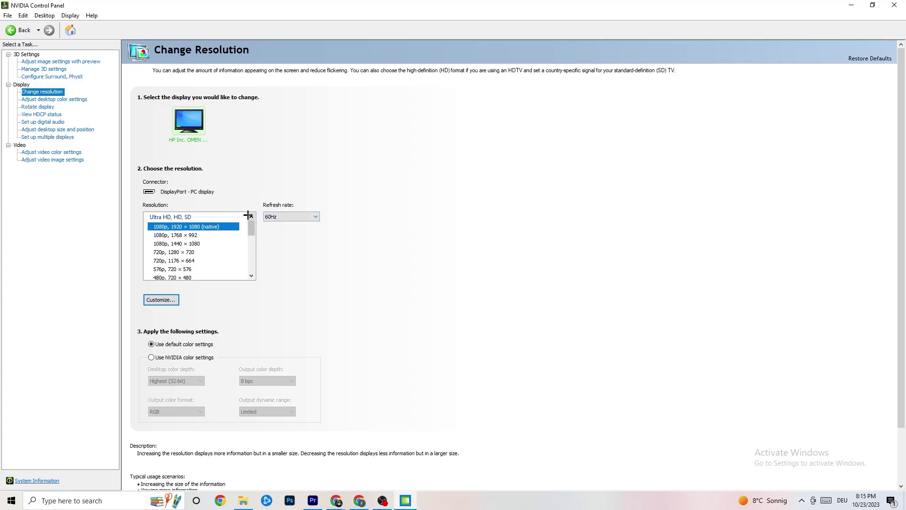
scroll(252, 234, down, 1)
scroll(252, 226, up, 1)
key(alt+F4)
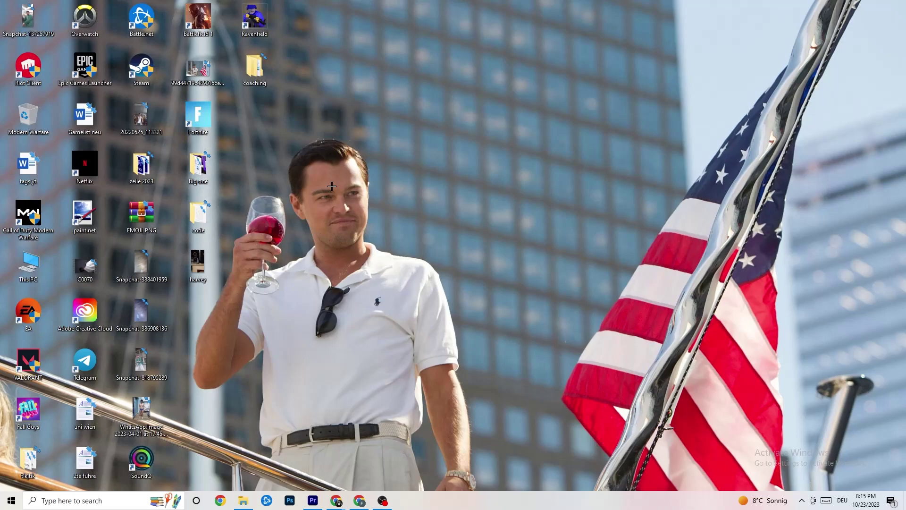
- View the PC's sleep, shut down and restart options, and dismiss them without choosing one
click(11, 501)
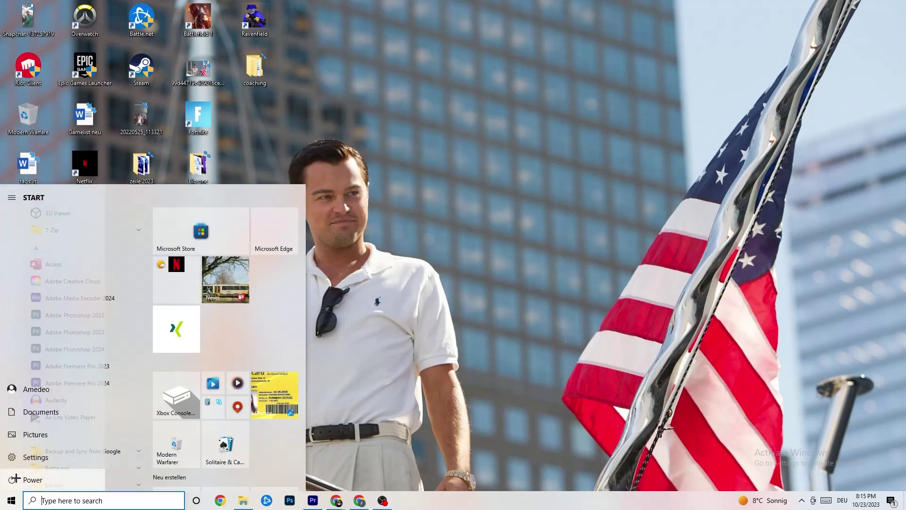
click(37, 479)
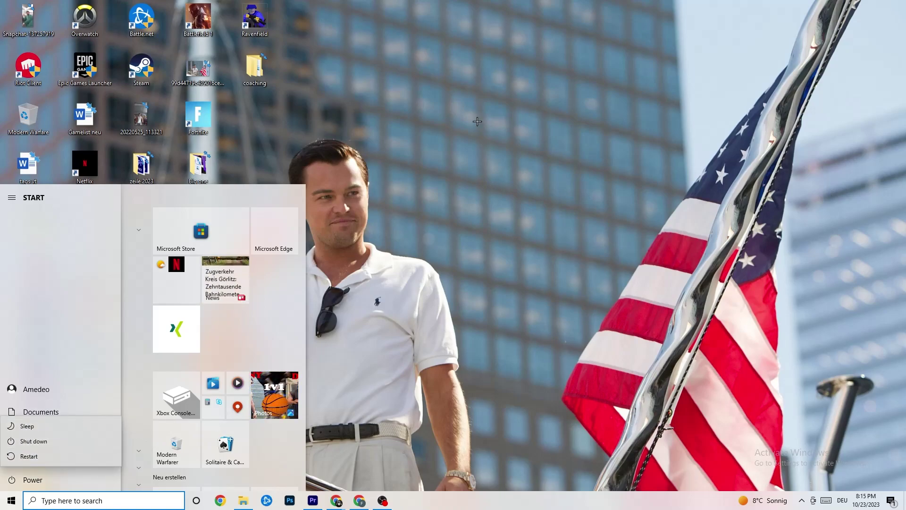
click(472, 120)
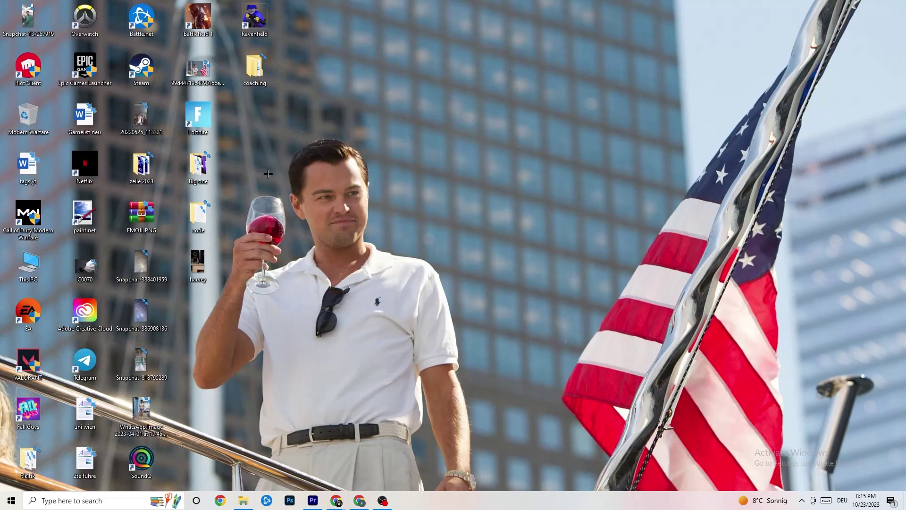